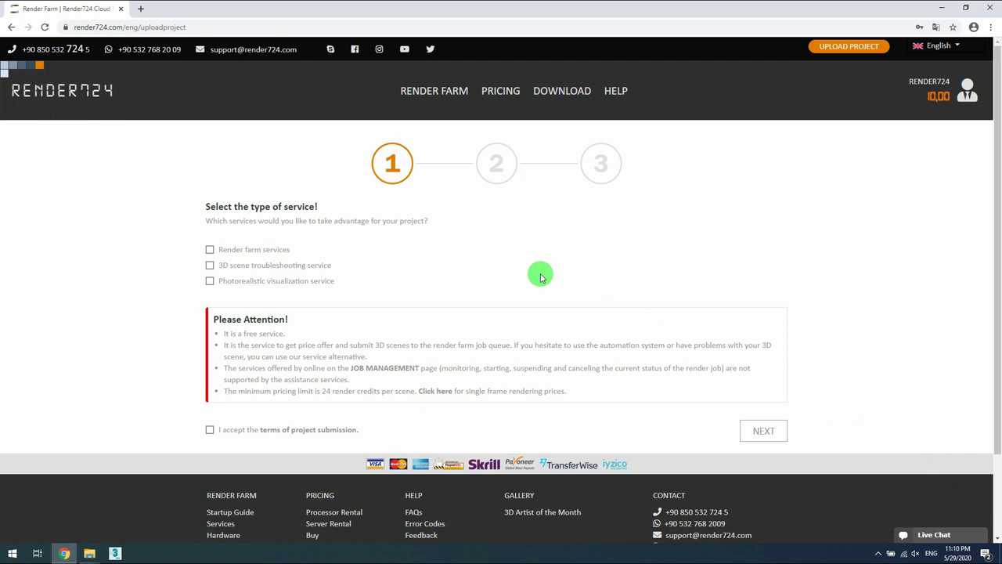
# Step: Keep only Render farm services selected, accept the submission terms, and continue to render settings
pyautogui.click(209, 251)
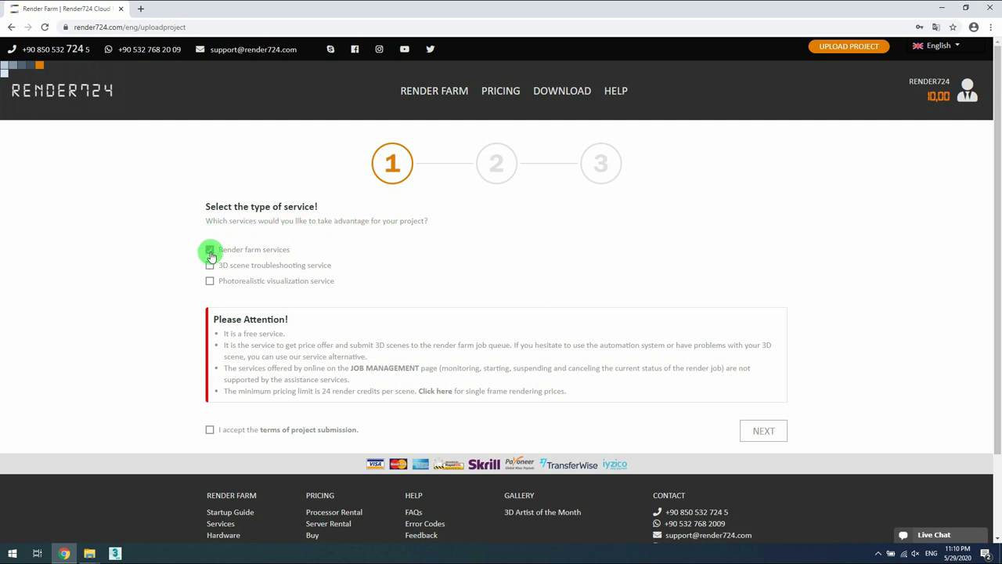
pyautogui.click(210, 267)
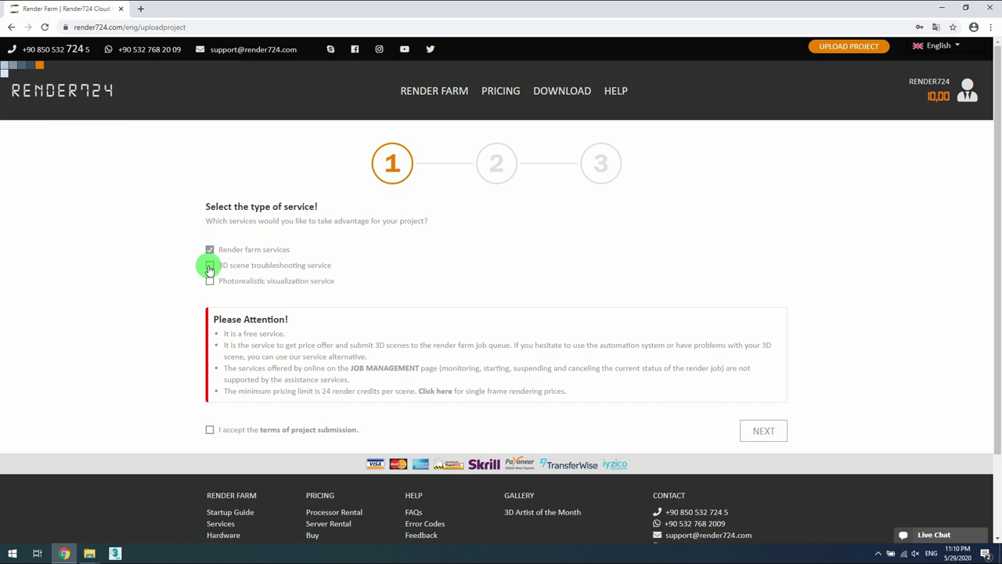
pyautogui.click(210, 267)
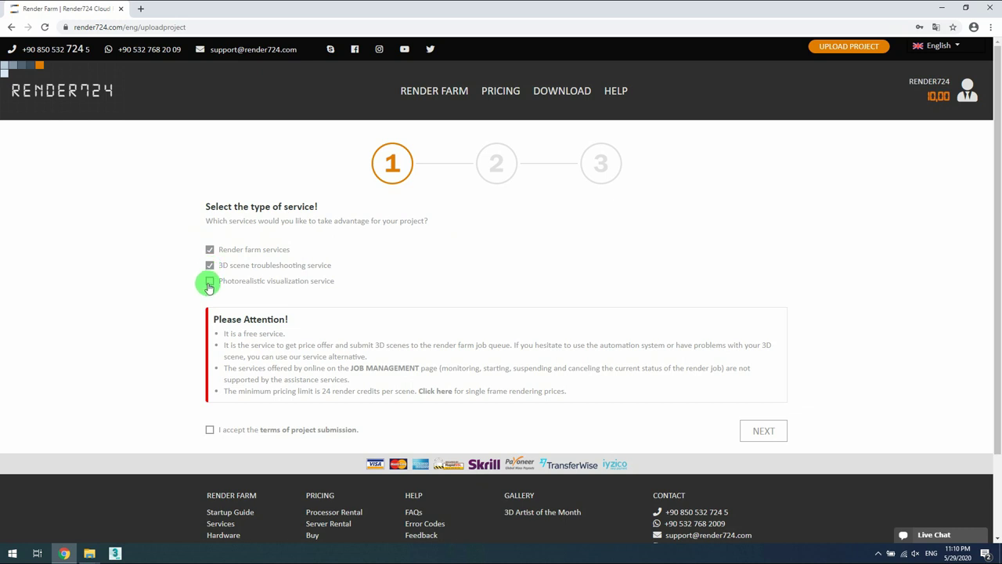
pyautogui.click(209, 283)
pyautogui.click(209, 282)
pyautogui.click(209, 264)
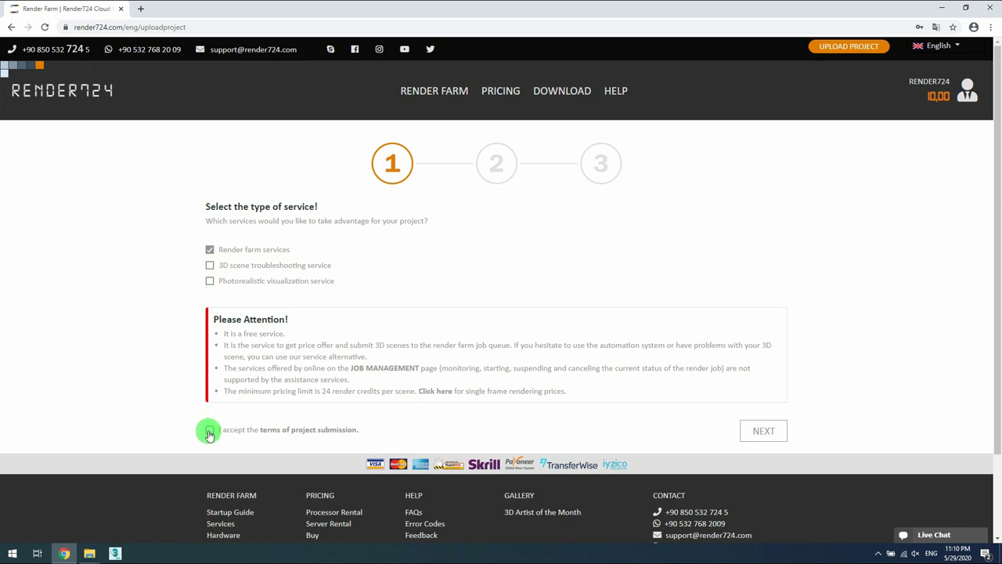
pyautogui.click(209, 433)
pyautogui.click(766, 431)
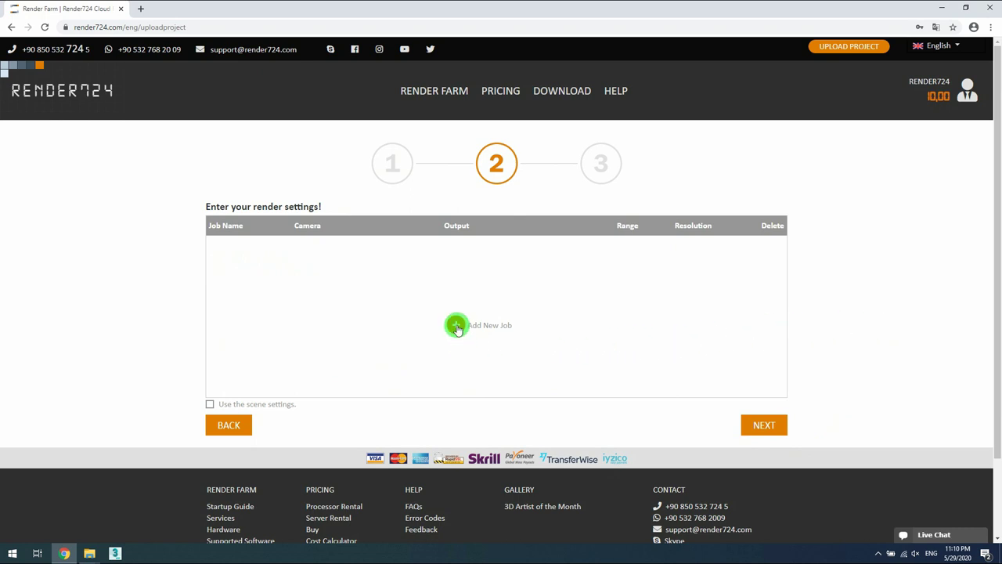
# Step: Start a new render job View01 with frames 0–100 at 1920×1080
pyautogui.click(458, 325)
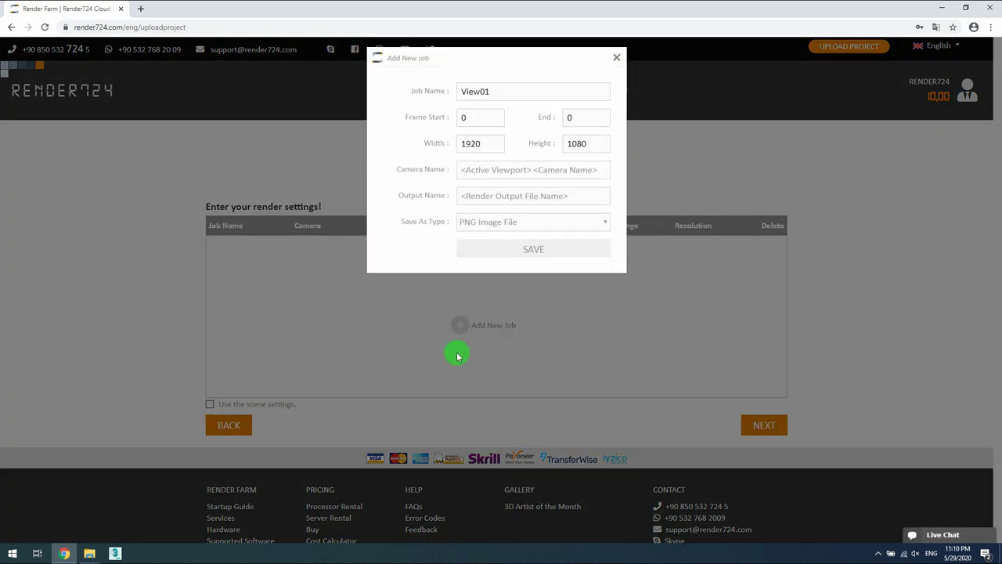
pyautogui.doubleClick(485, 92)
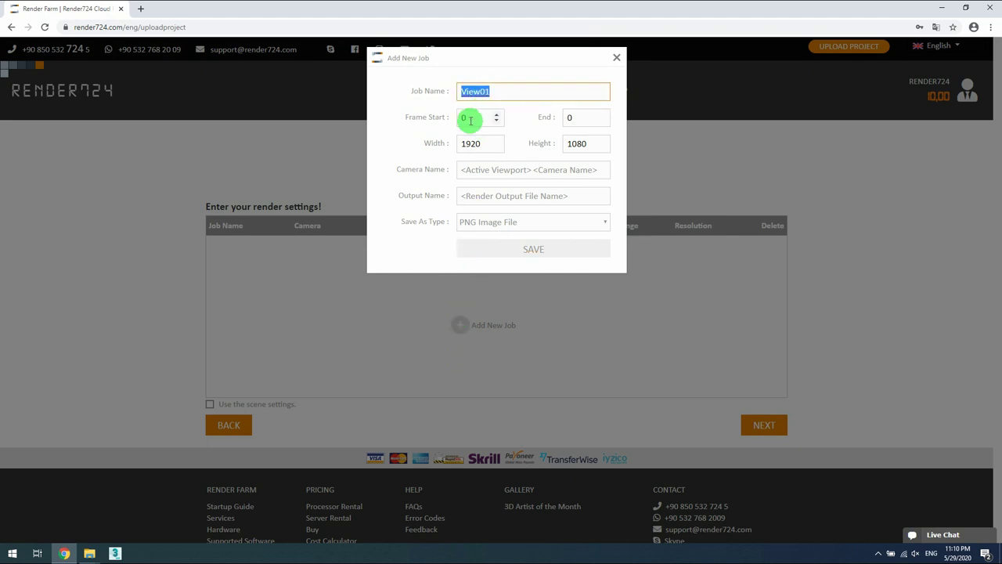
pyautogui.click(472, 118)
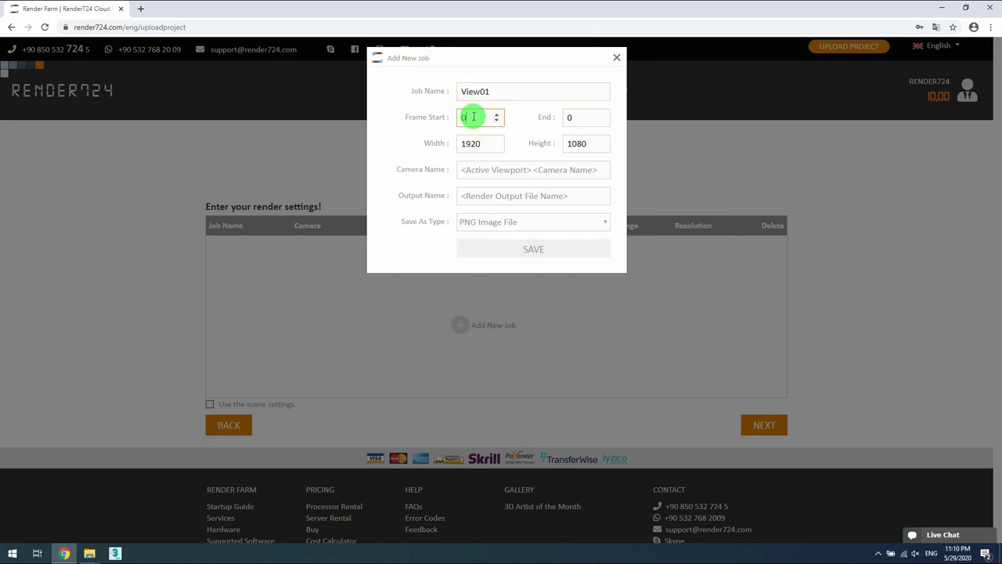
pyautogui.doubleClick(570, 117)
pyautogui.write('100')
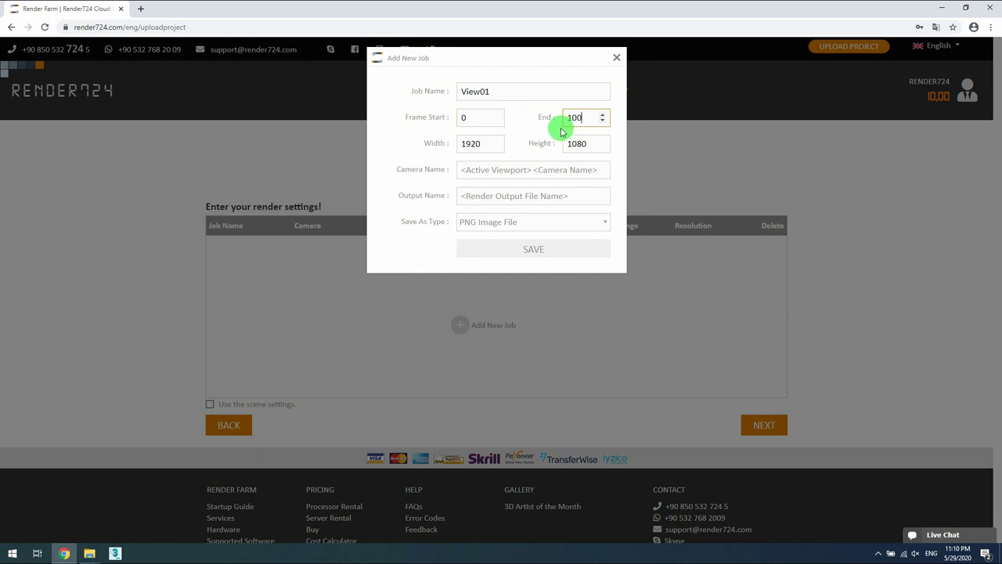
pyautogui.click(485, 142)
pyautogui.click(587, 144)
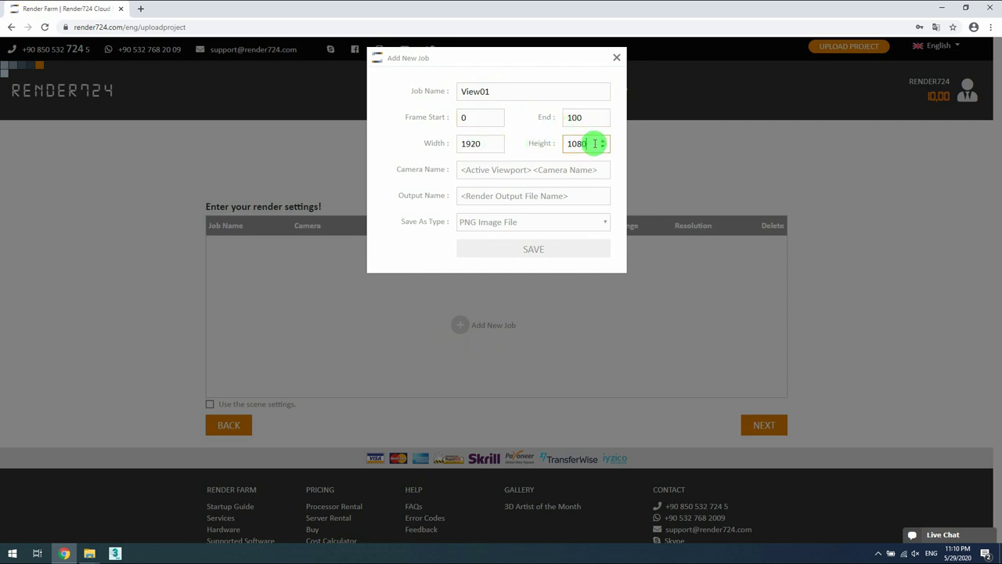
# Step: Set camera Camera001 and output Output001 as TIFF, then save the job
pyautogui.click(526, 161)
pyautogui.write('Camera001')
pyautogui.click(495, 202)
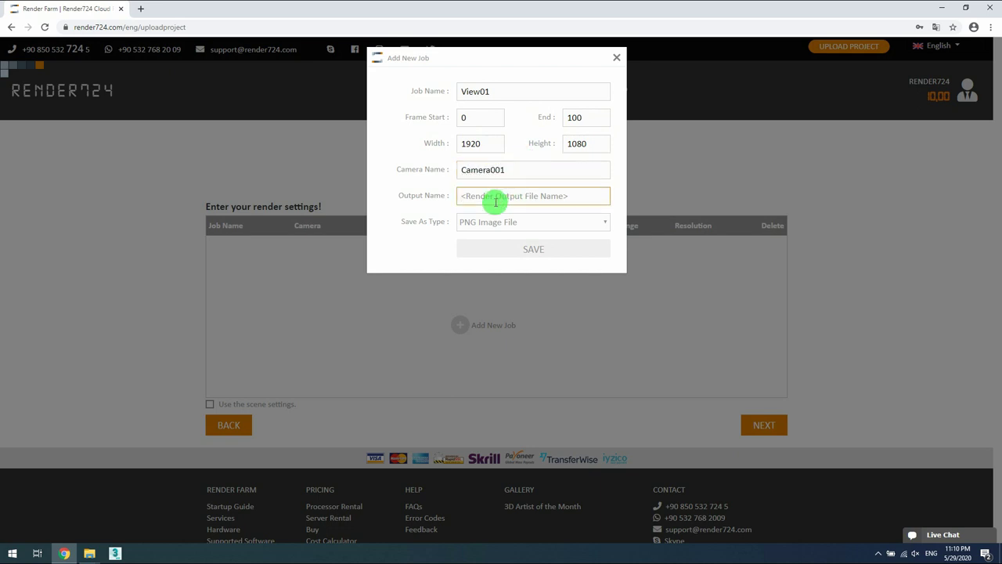
pyautogui.write('Outpu')
pyautogui.write('t001')
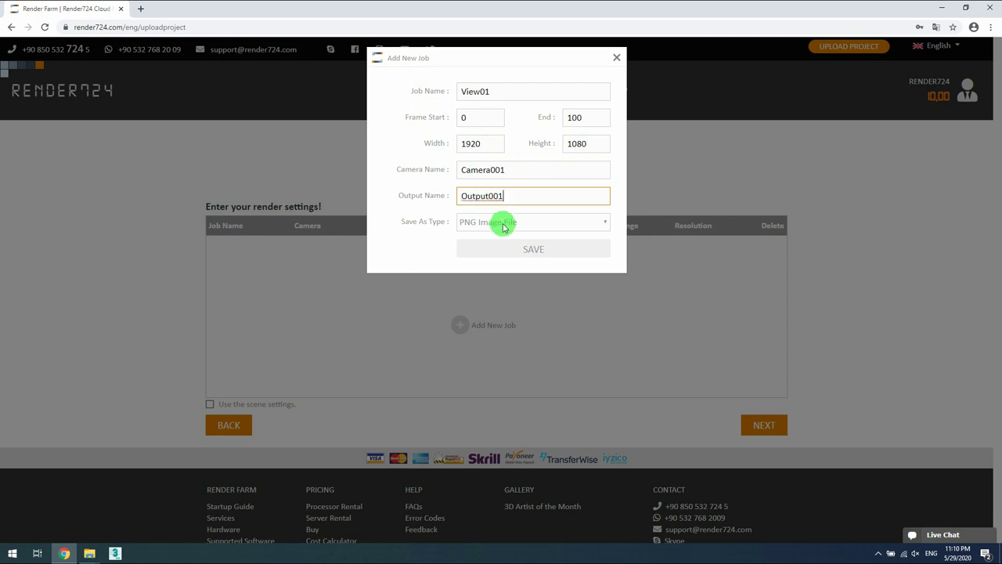
pyautogui.click(502, 221)
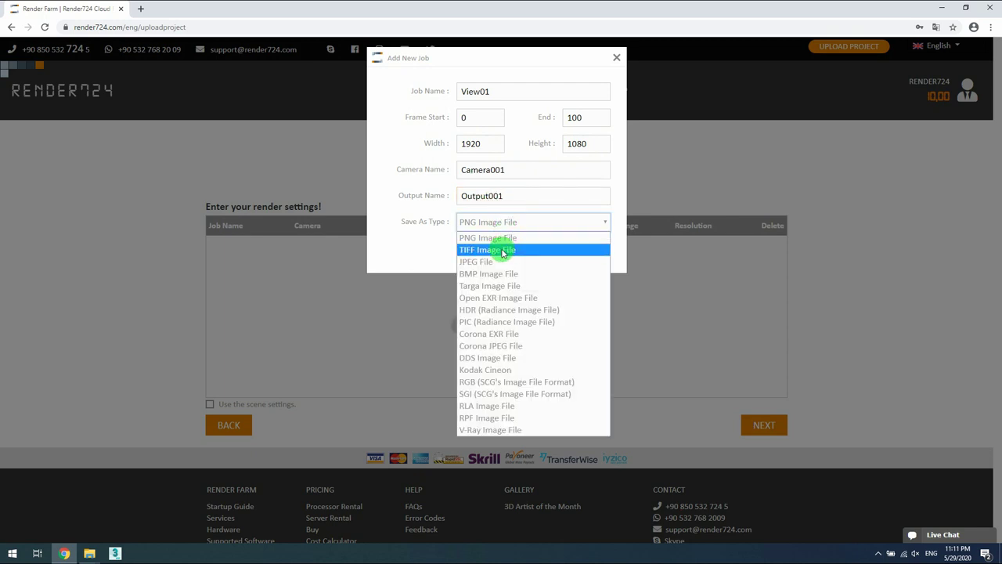
pyautogui.click(503, 251)
pyautogui.click(533, 249)
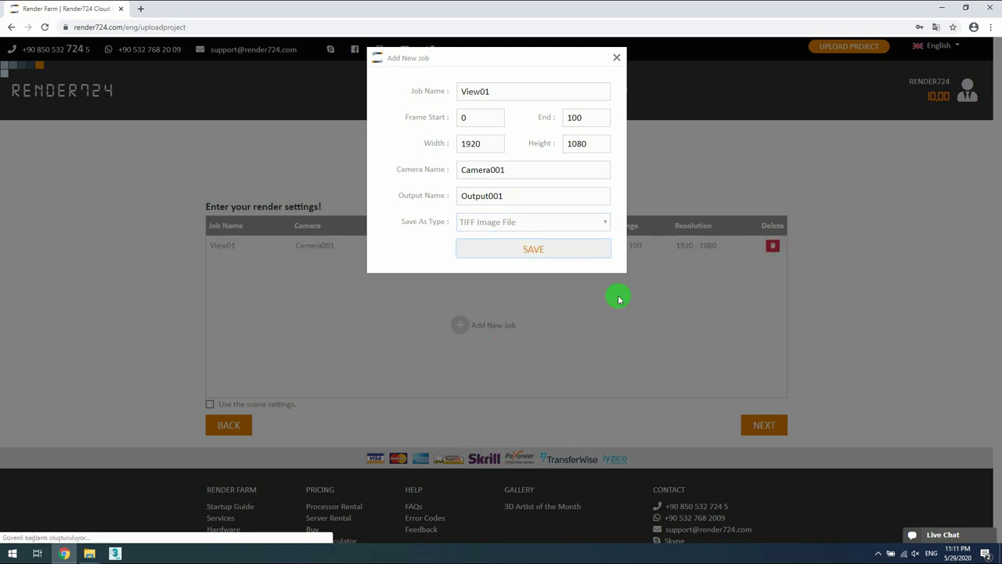
pyautogui.click(616, 58)
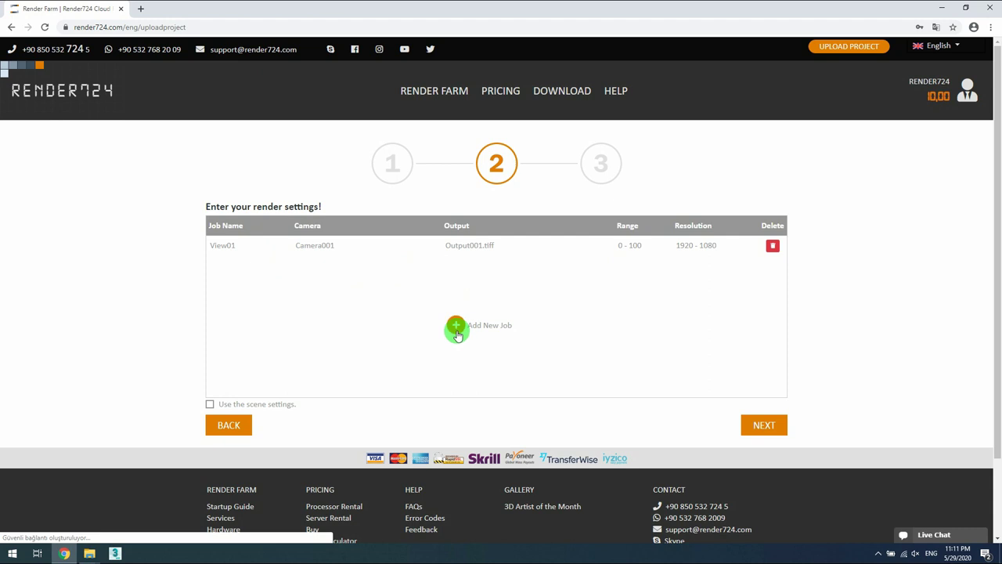
# Step: Save a second job View02 using Camera002 and Output002, and enable 'Use the scene settings'
pyautogui.click(457, 333)
pyautogui.click(488, 93)
pyautogui.moveTo(483, 92); pyautogui.dragTo(499, 90)
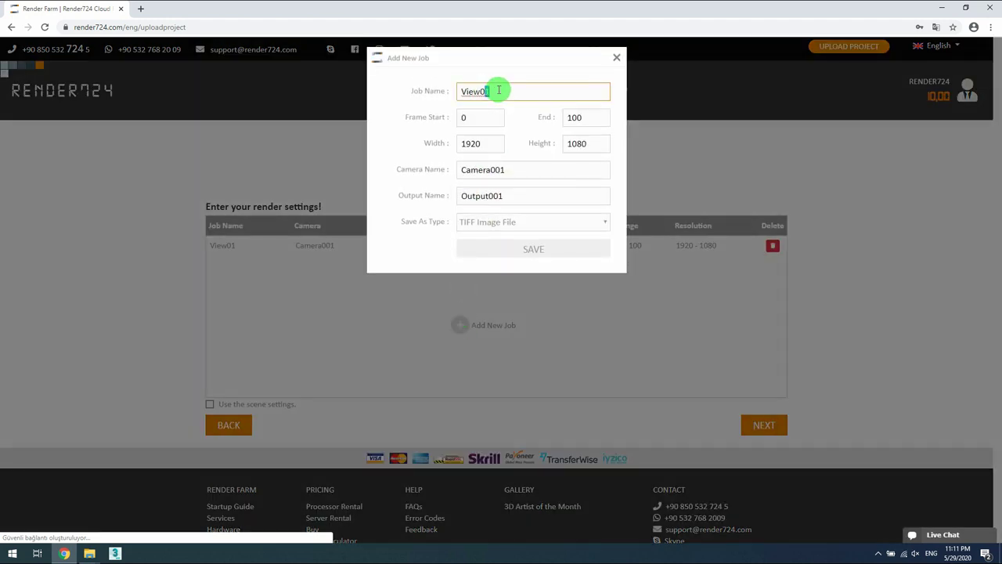
pyautogui.write('2')
pyautogui.moveTo(506, 170); pyautogui.dragTo(498, 196)
pyautogui.write('22')
pyautogui.click(524, 247)
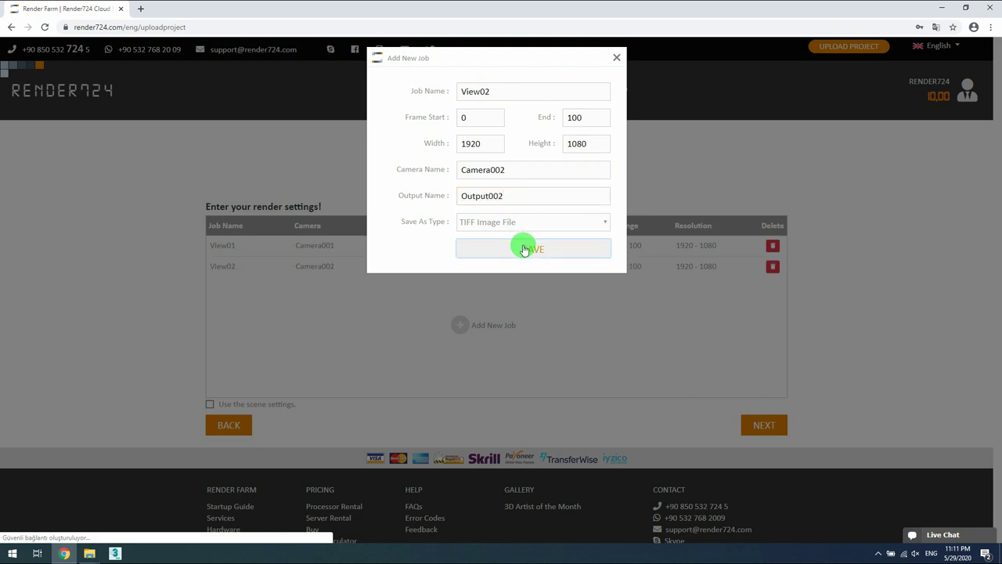
pyautogui.click(618, 52)
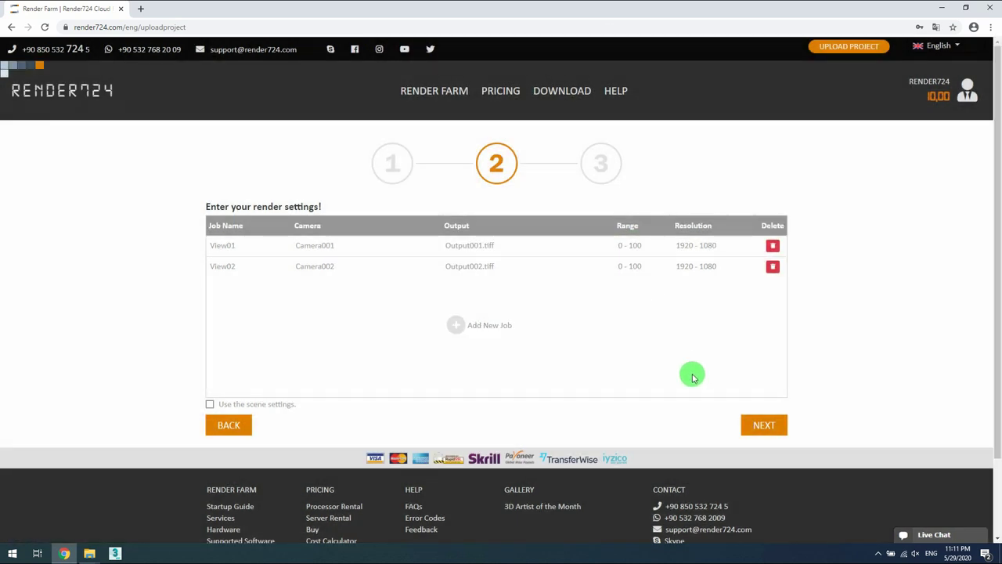
pyautogui.click(210, 404)
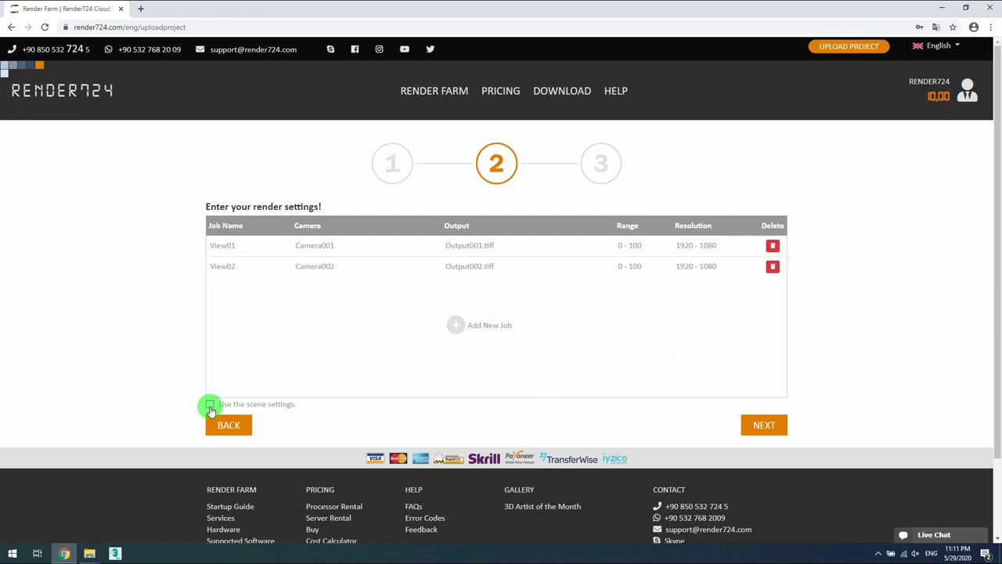
# Step: On the upload step, drag 3dsmax-Demo-2019-Archive from File Explorer into the upload area
pyautogui.click(766, 426)
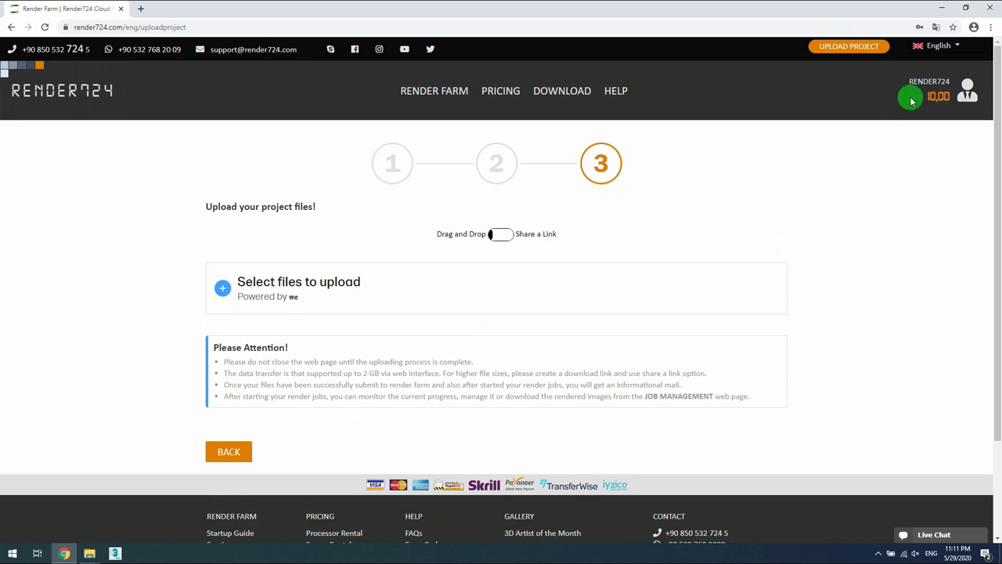
pyautogui.click(965, 8)
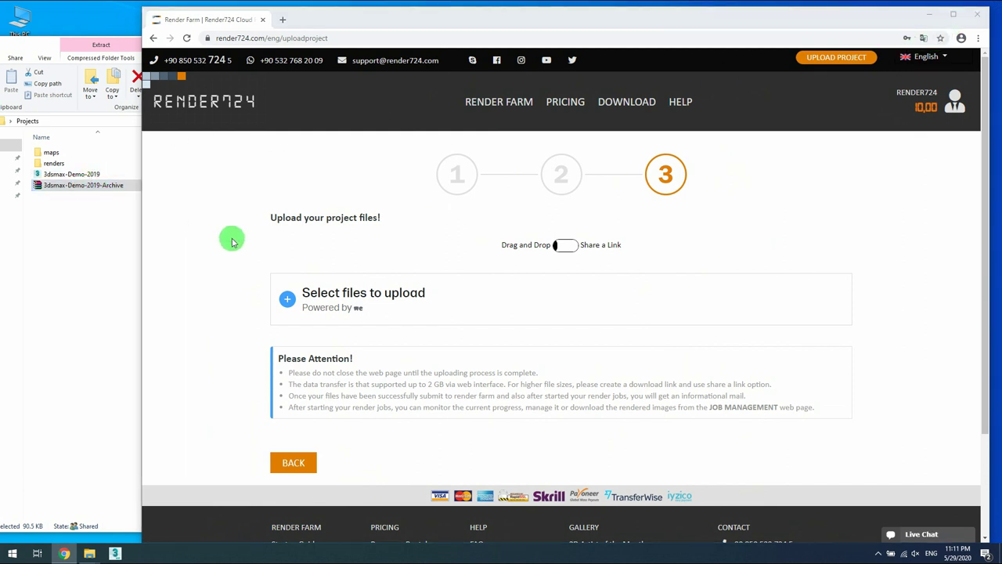
pyautogui.moveTo(83, 188); pyautogui.dragTo(466, 307)
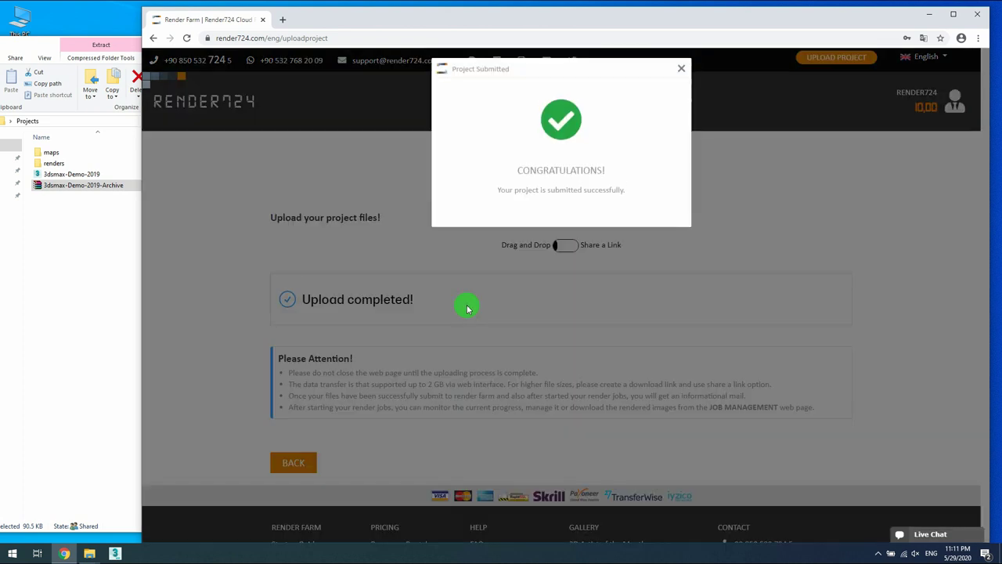
# Step: Close the Project Submitted confirmation, maximize the browser, and briefly toggle Share a Link on and off
pyautogui.click(682, 71)
pyautogui.click(953, 14)
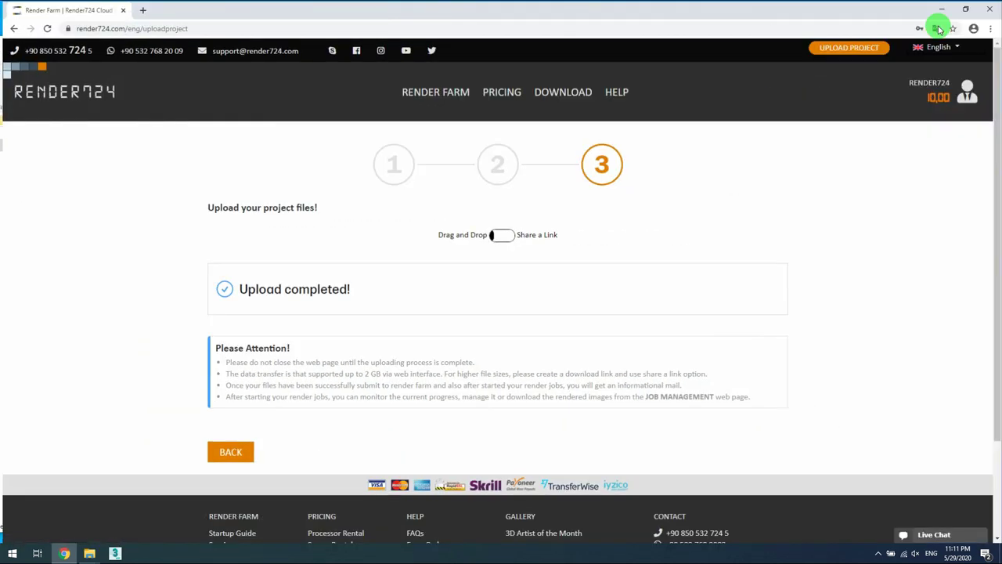
pyautogui.click(505, 235)
pyautogui.click(486, 282)
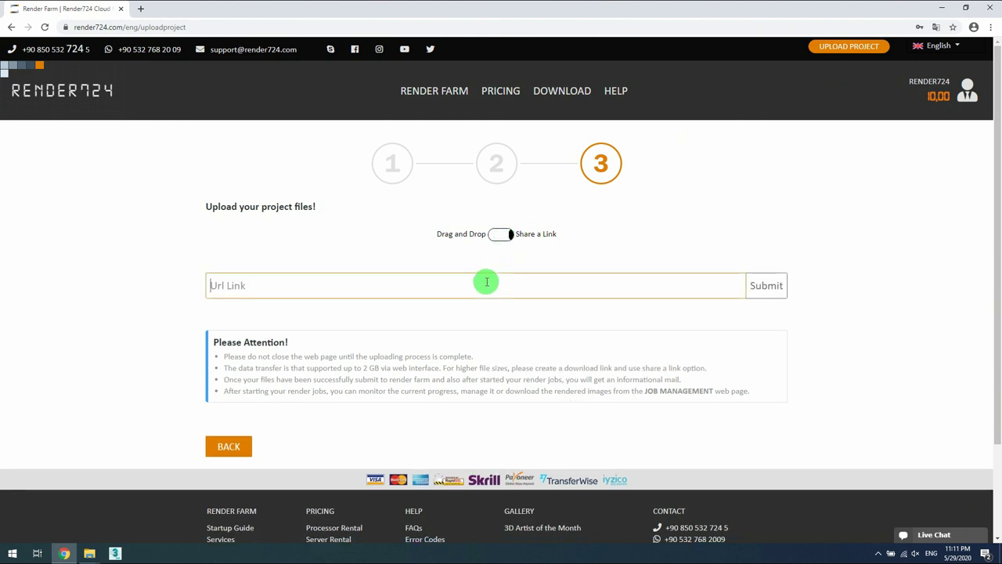
pyautogui.click(498, 237)
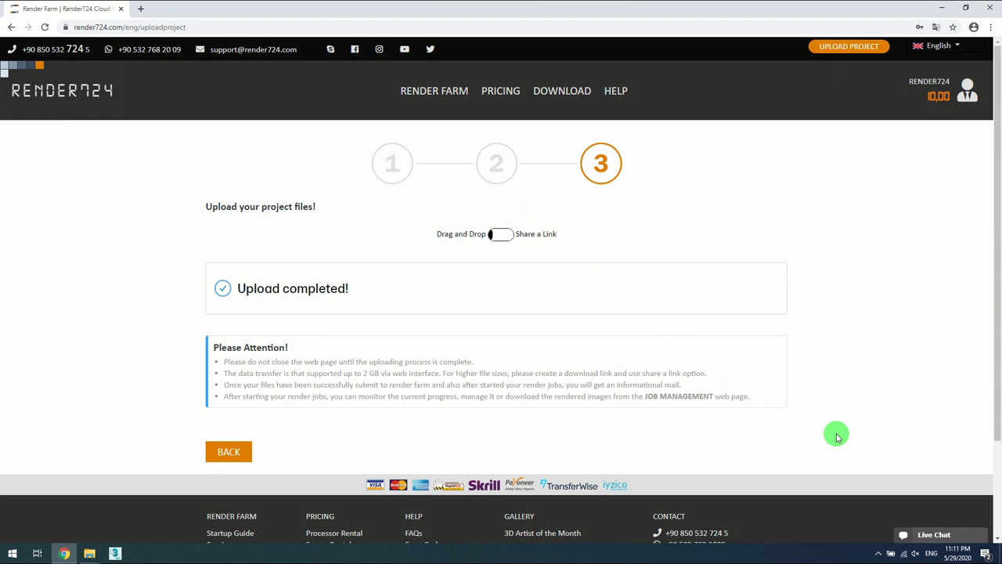